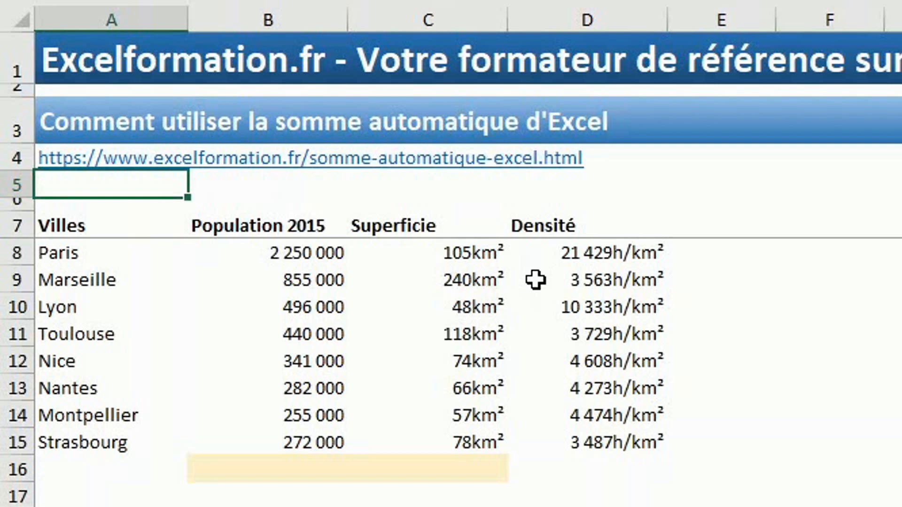
Enter the formula =SOMME(B8:B15) in cell B16 to total the 2015 populations
click(295, 471)
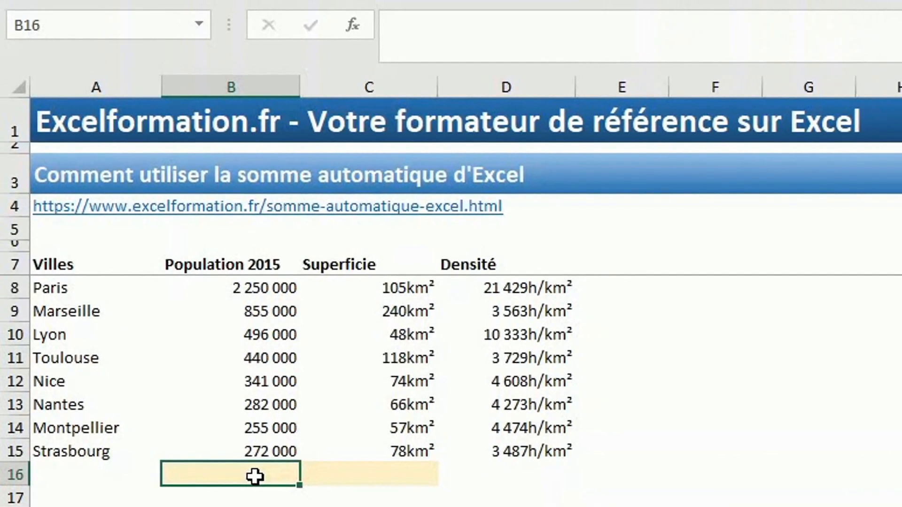
text(=)
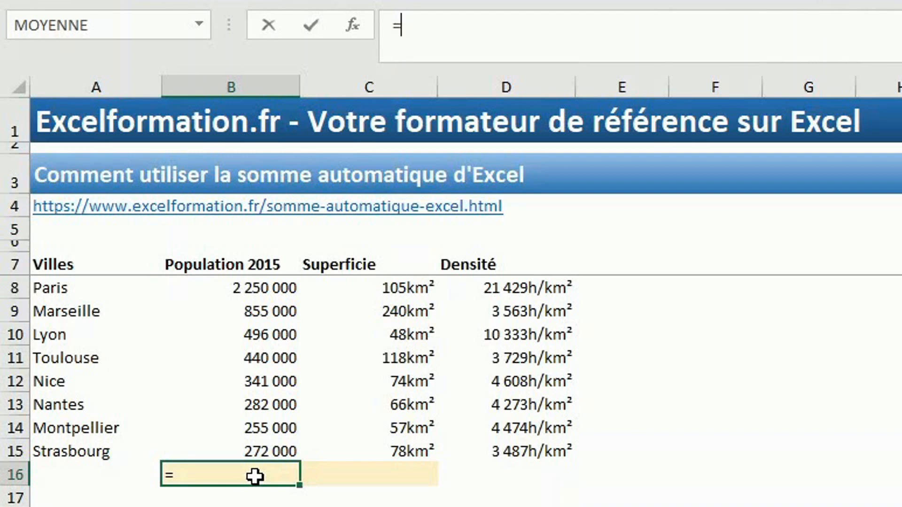
text(som)
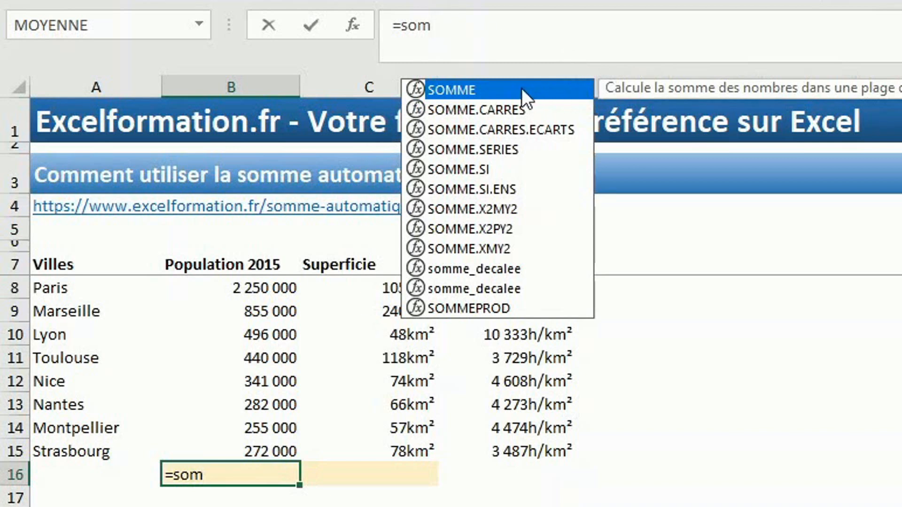
double_click(482, 89)
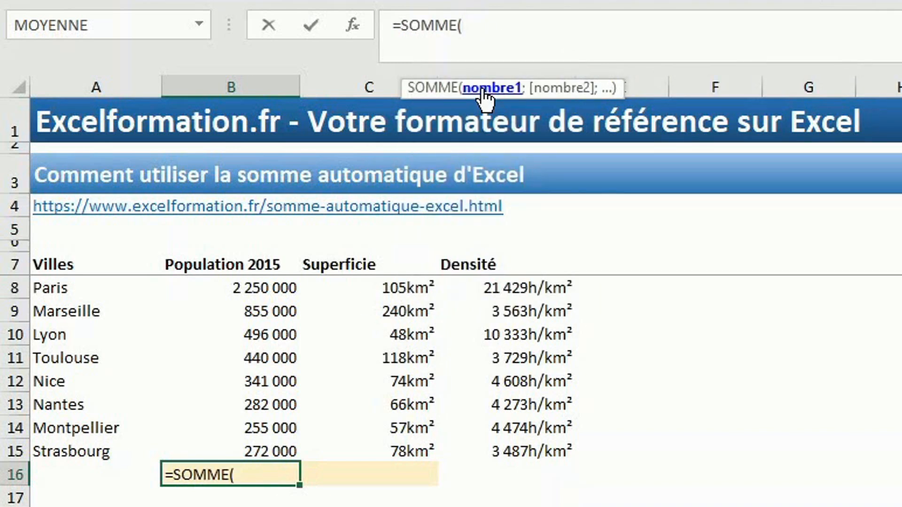
click(264, 295)
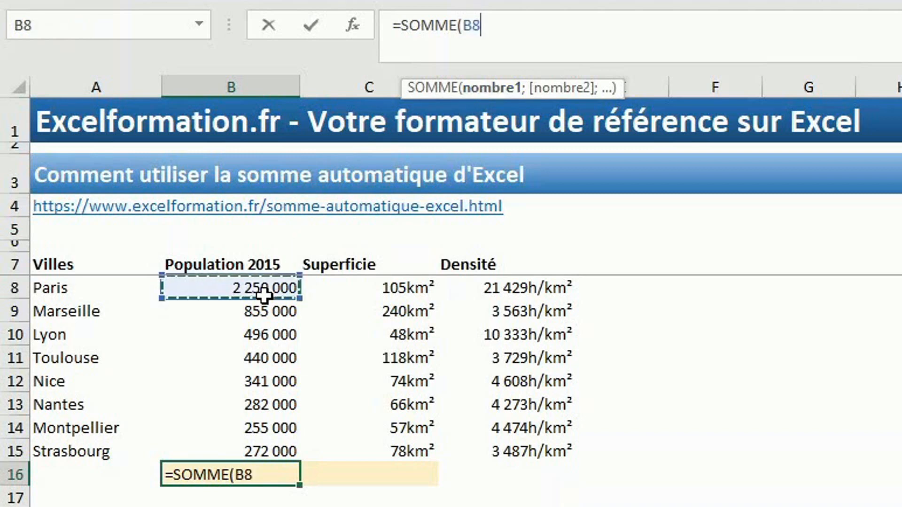
drag(264, 295, 276, 452)
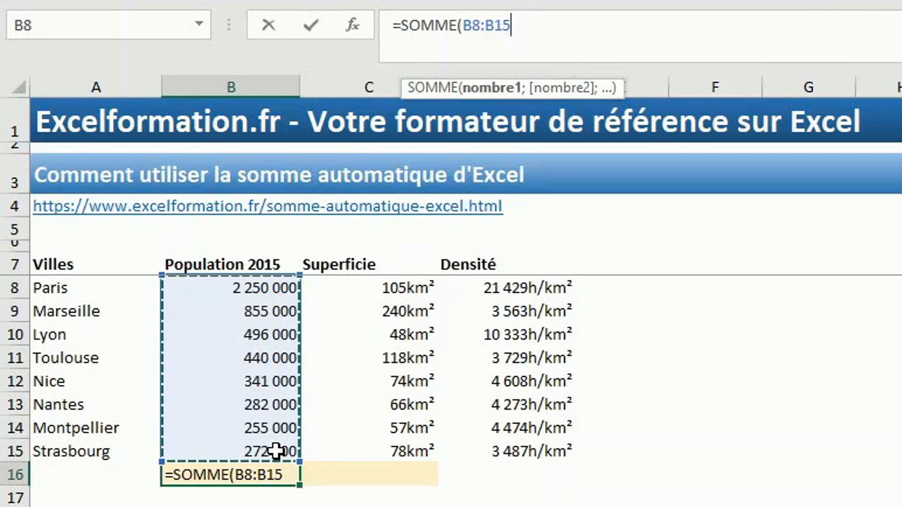
text())
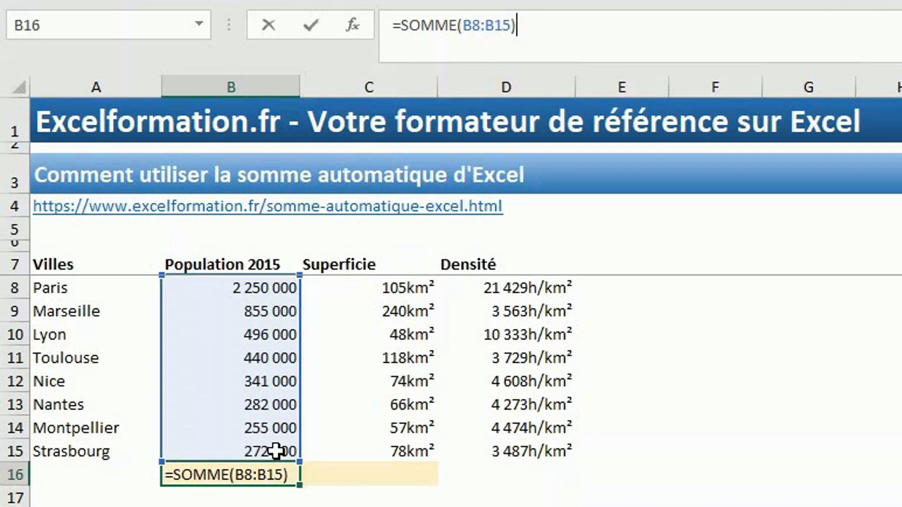
key(Return)
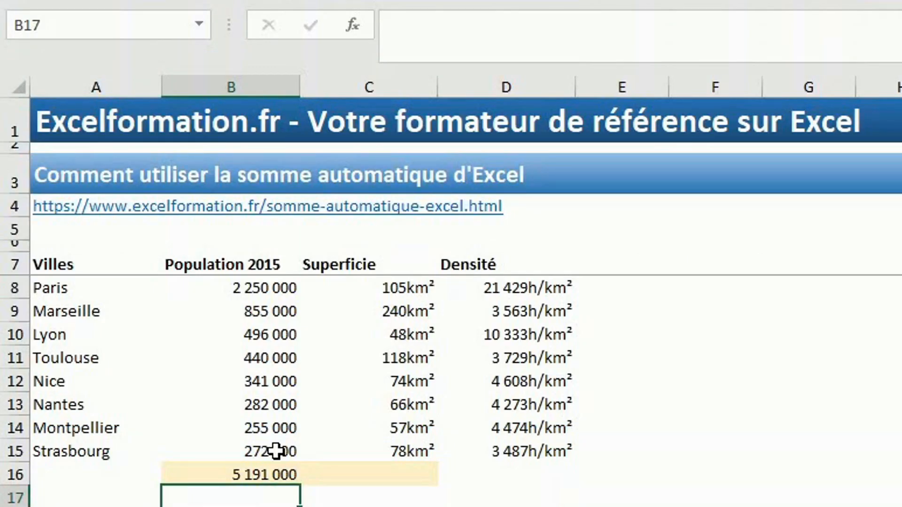
Clear the total in B16 and recreate it by applying AutoSum to the selected population range B8:B15
click(235, 474)
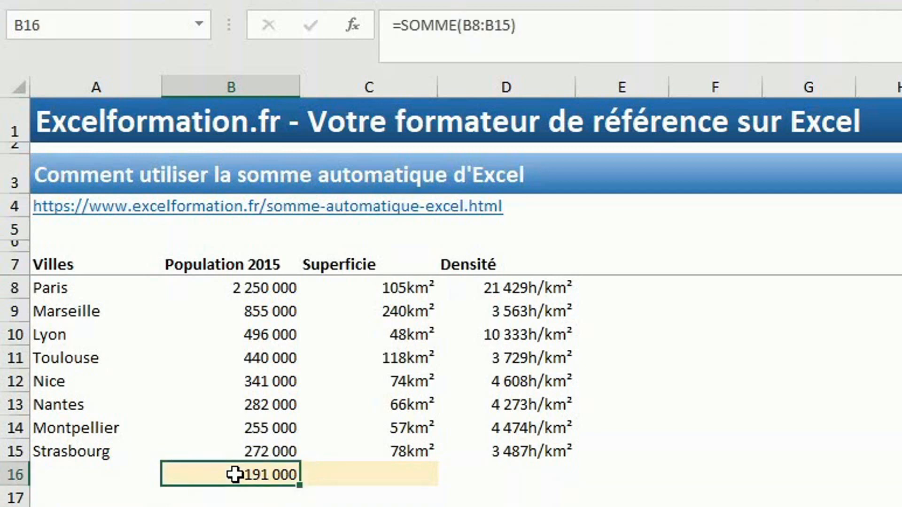
key(Delete)
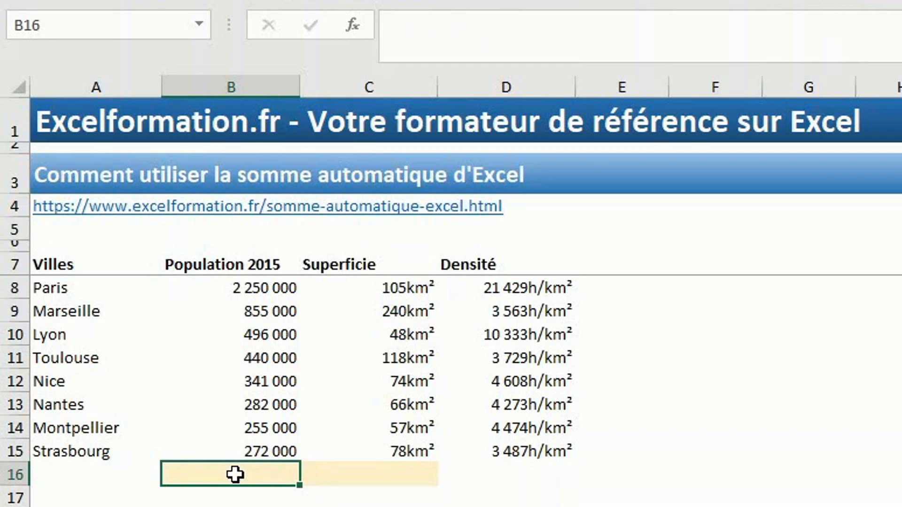
drag(251, 288, 253, 450)
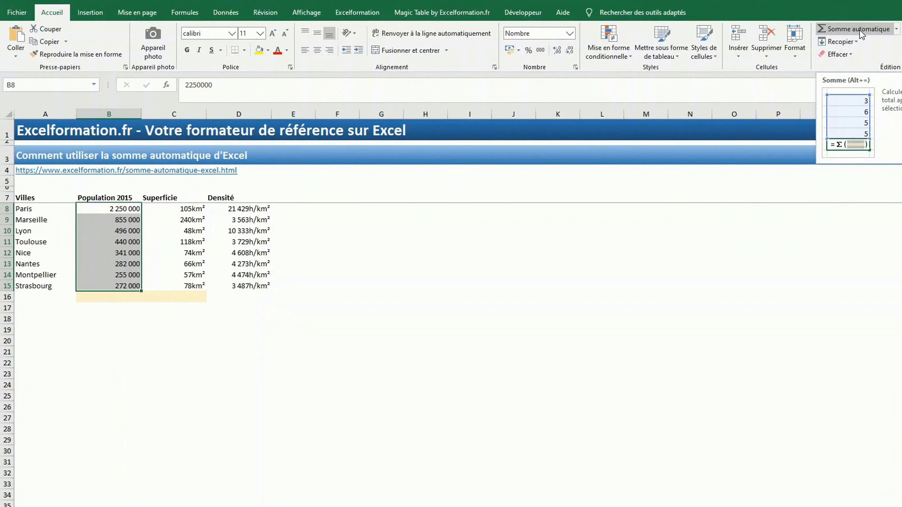
click(859, 29)
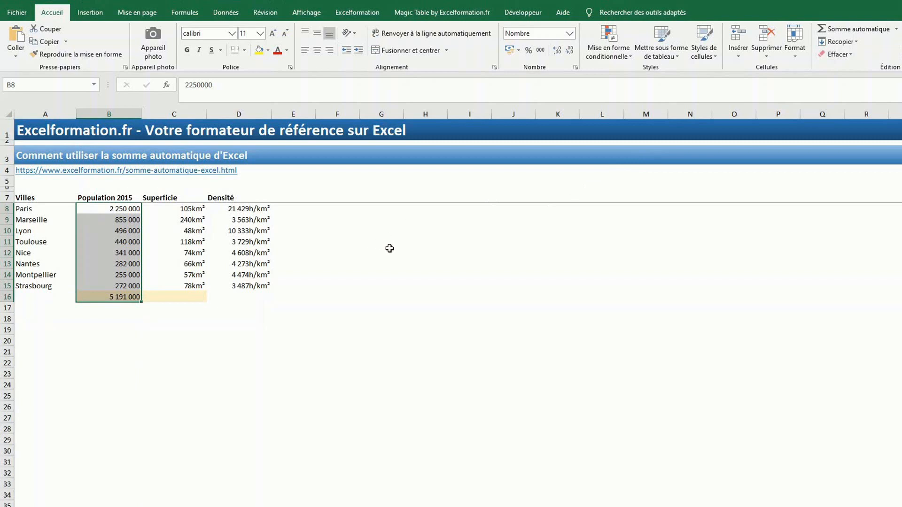
Fill G12:J12 with random numbers using the =ALEA() formula and total the row with AutoSum
drag(389, 250, 534, 257)
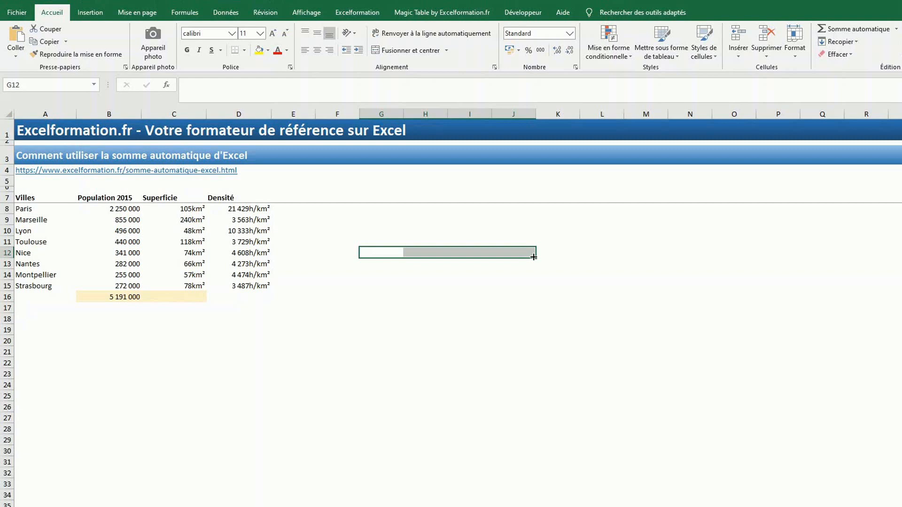
text(=alea)
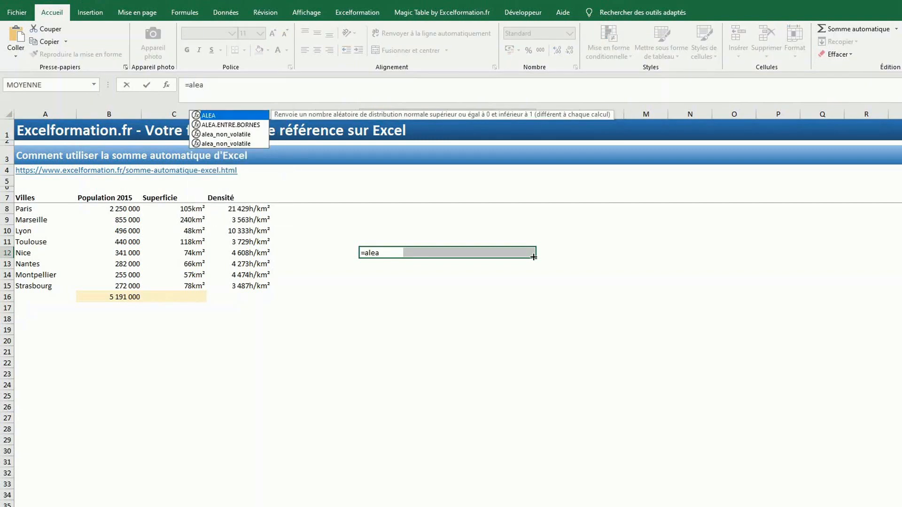
text(()
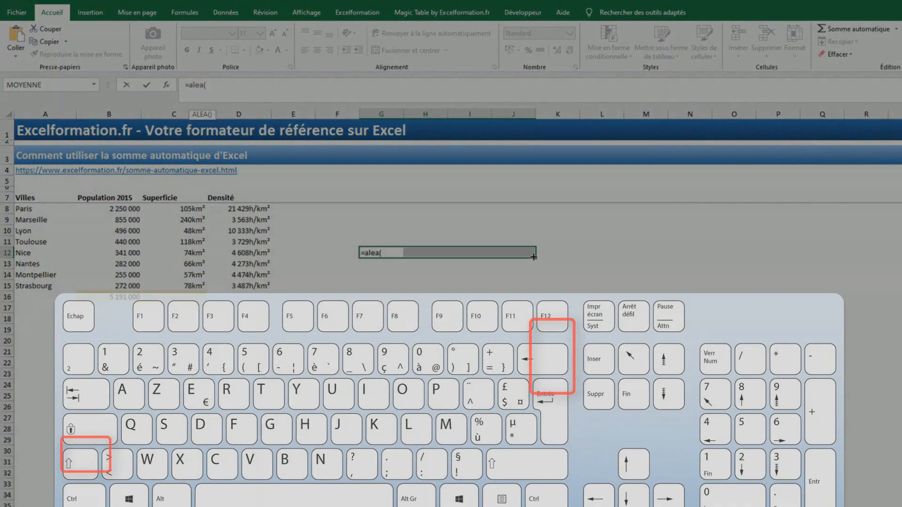
key(ctrl+Return)
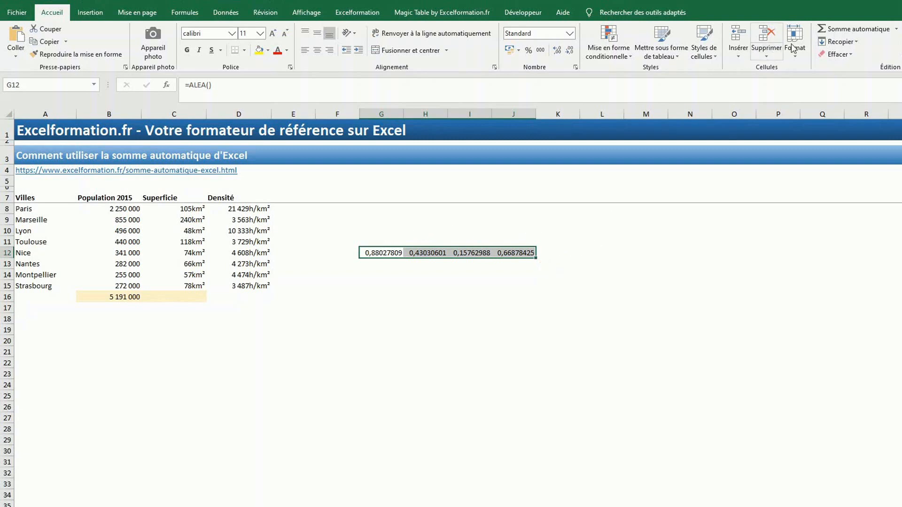
click(851, 33)
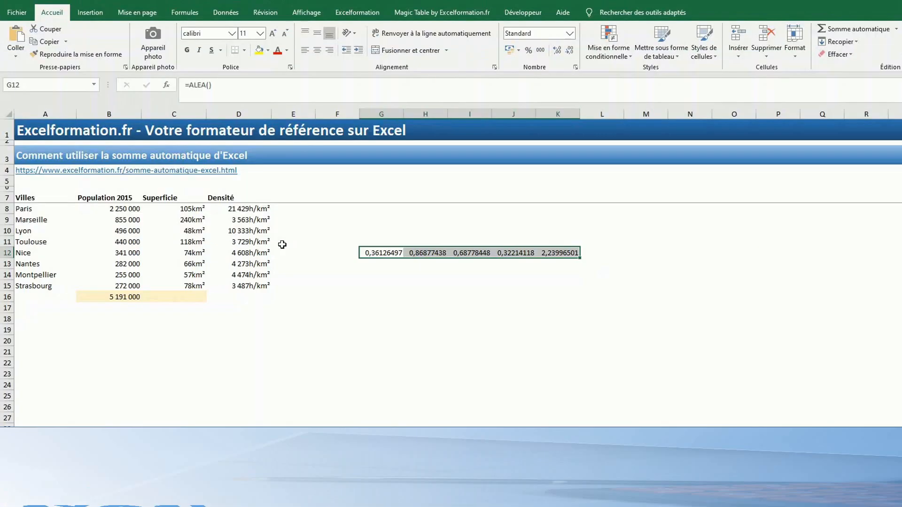
Clear cell B16 and insert an AutoSum formula directly in it, accepting the range B8:B15
click(113, 297)
key(Delete)
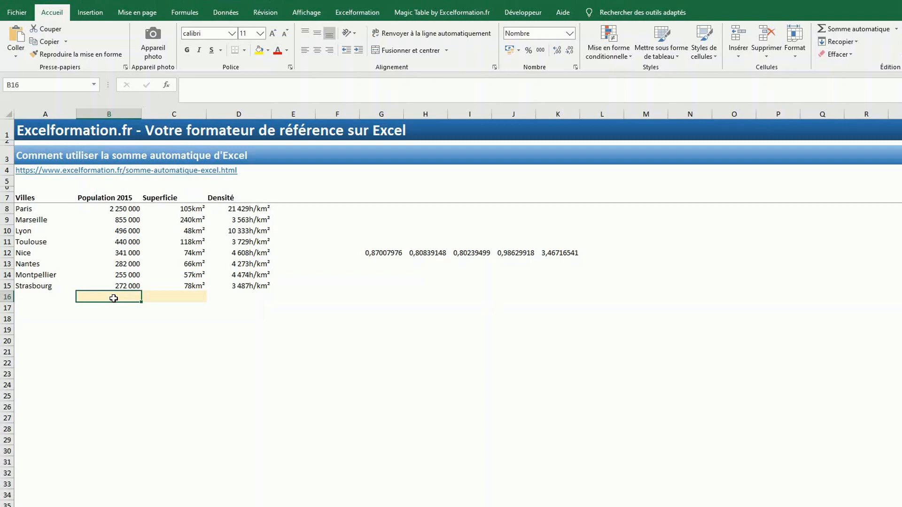
click(853, 30)
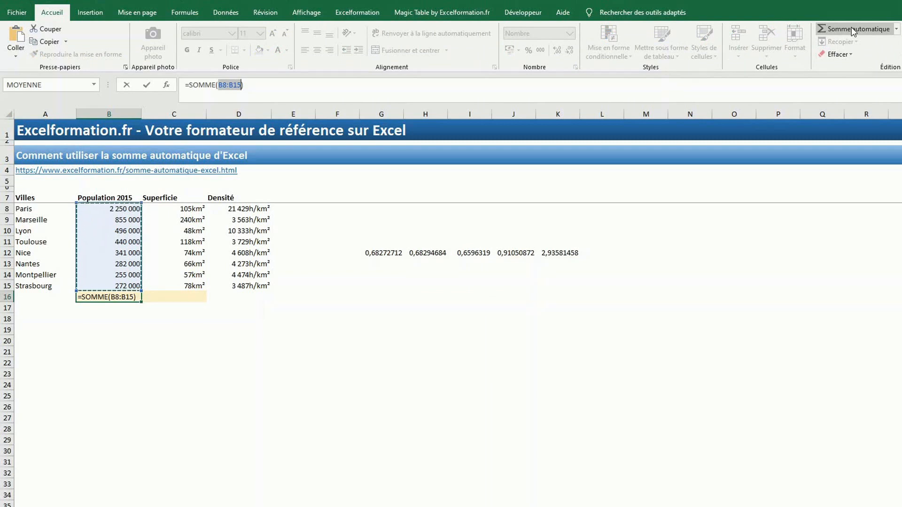
key(Return)
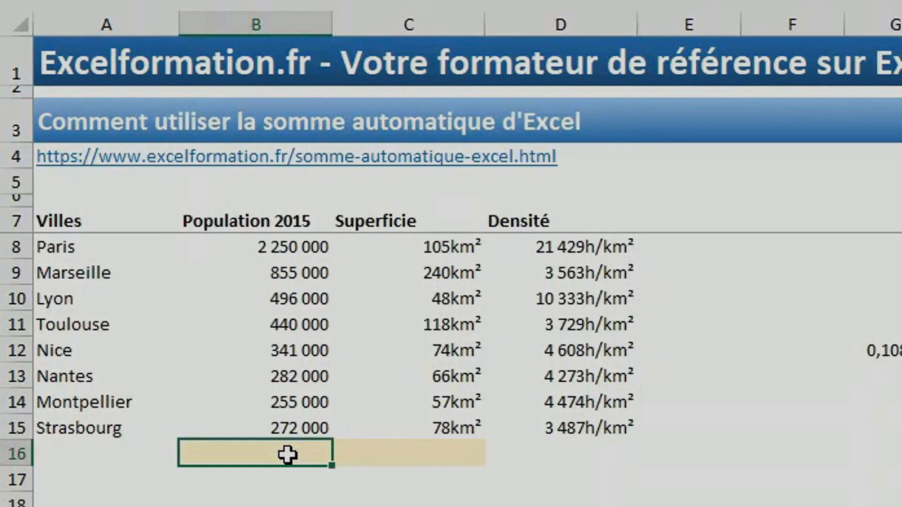
Insert an AutoSum total of the populations in B16 and extend the formula to C16 for the Superficie column
key(alt+equal)
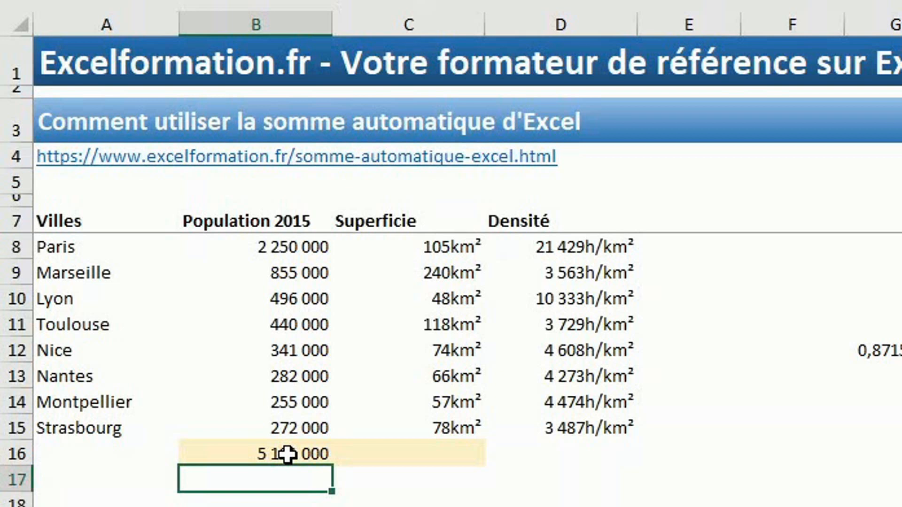
click(288, 455)
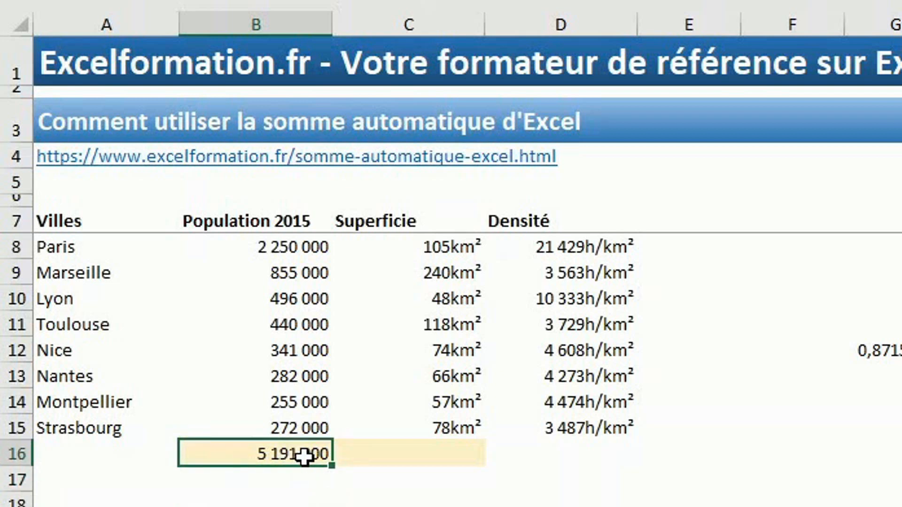
drag(332, 465, 503, 463)
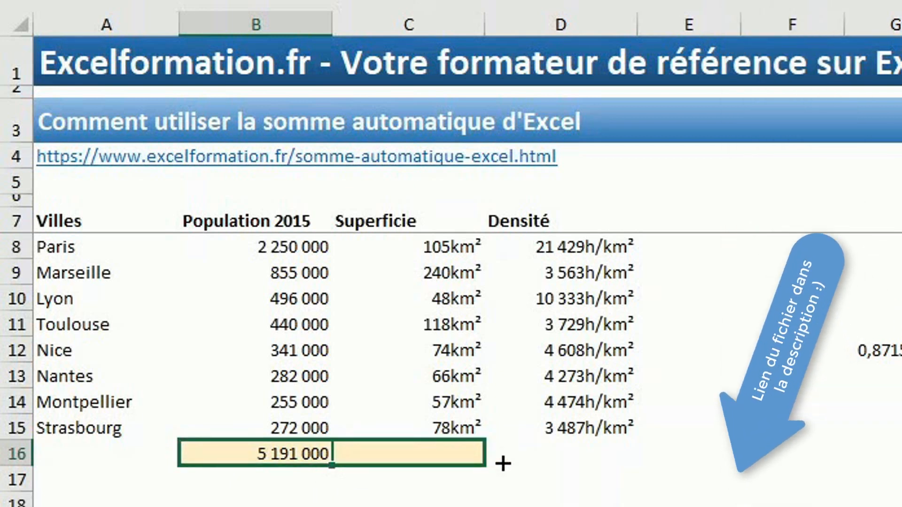
drag(503, 463, 334, 469)
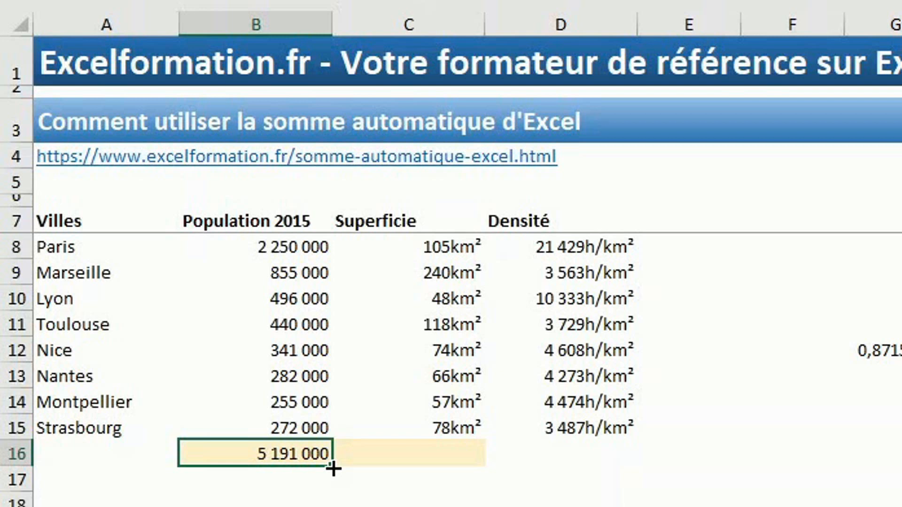
drag(334, 468, 493, 463)
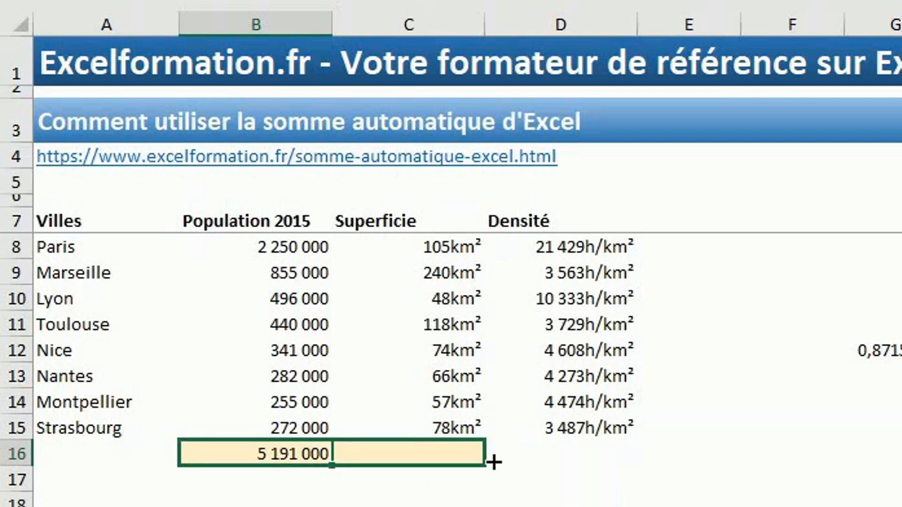
drag(493, 463, 493, 463)
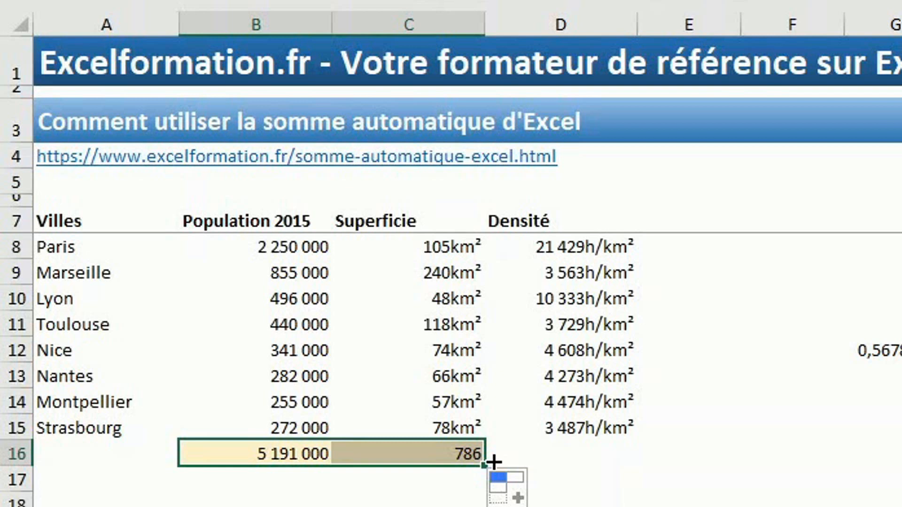
Clear B16:C16 and total both columns at once by applying AutoSum to the range B8:C15
key(Delete)
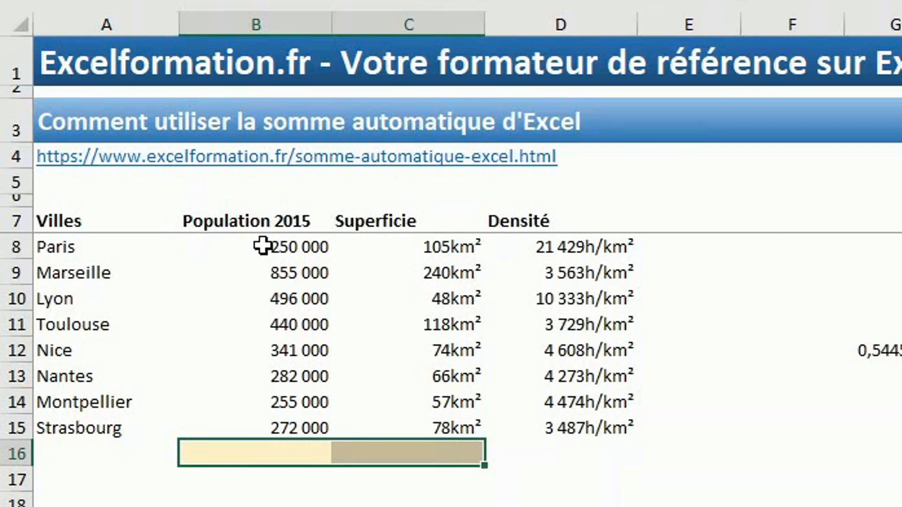
click(263, 245)
drag(322, 305, 452, 429)
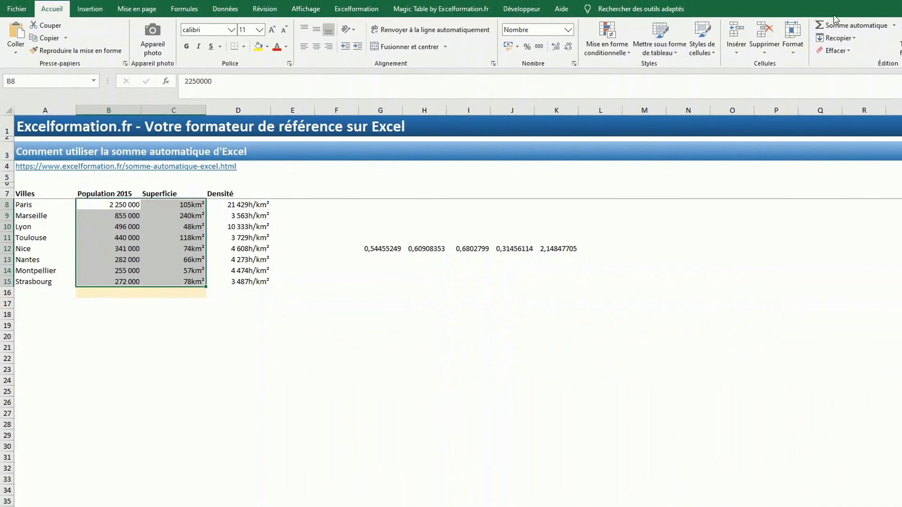
click(836, 26)
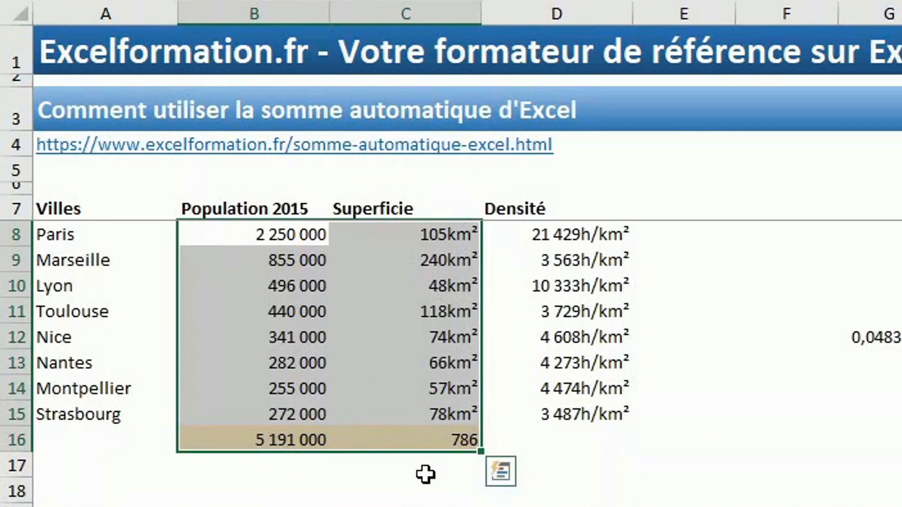
Undo the two column totals and apply AutoSum with only the empty cells B16:C16 selected
key(ctrl+z)
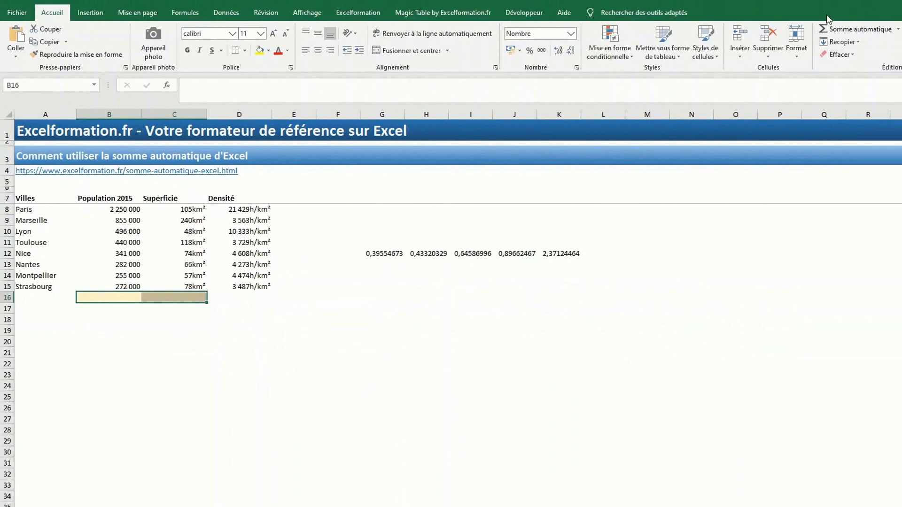
click(835, 32)
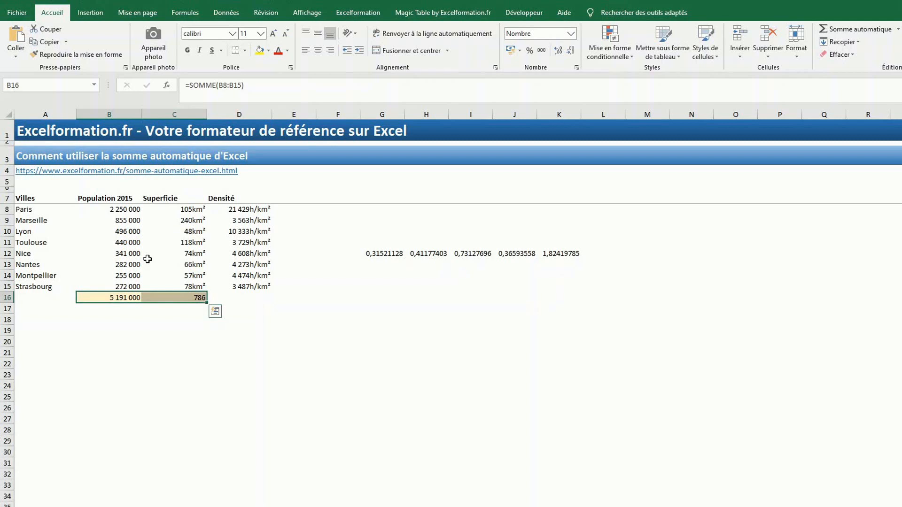
Clear B16:C16 and enter the AutoSum formula in both selected cells simultaneously
key(Delete)
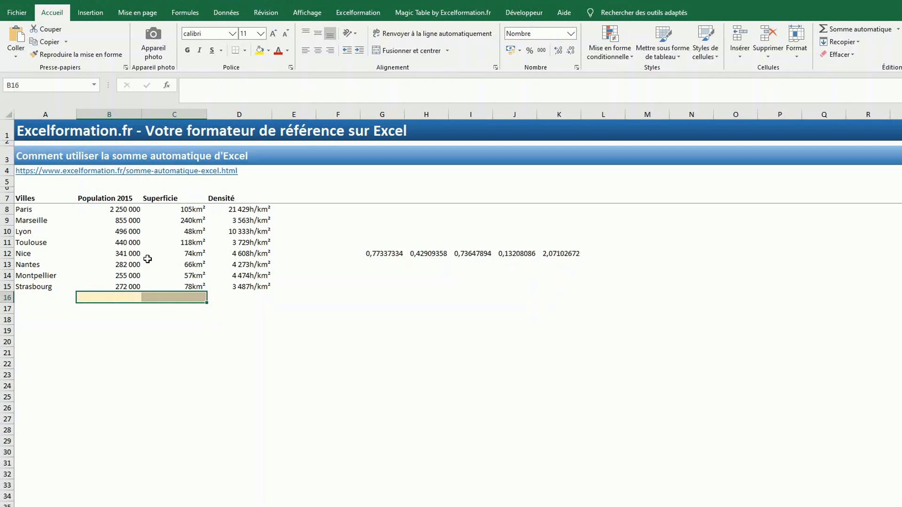
key(alt+equal)
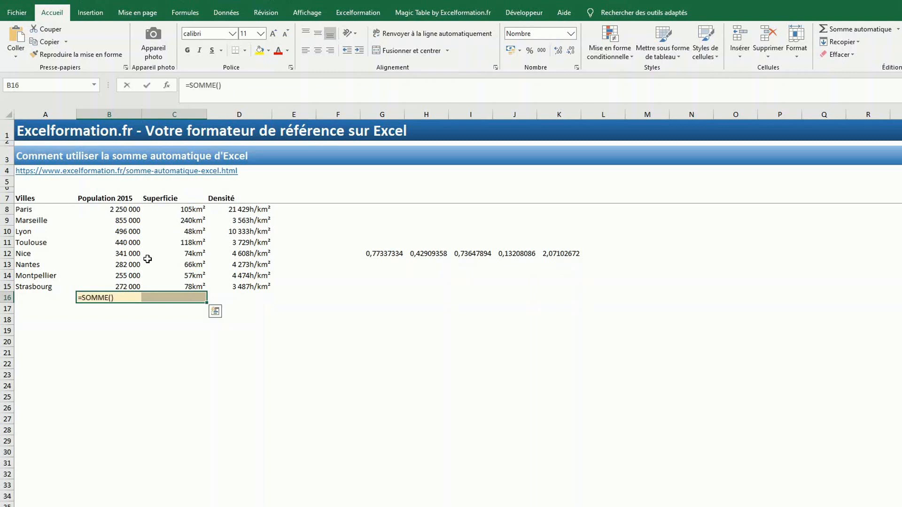
key(ctrl+Return)
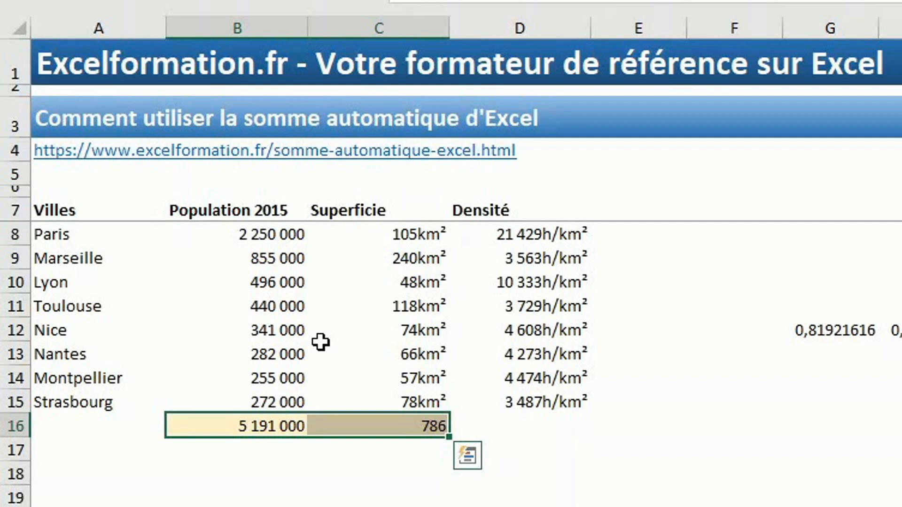
Clear the totals in B16:C16 and insert the Moyenne function there from the AutoSum function choices
key(Delete)
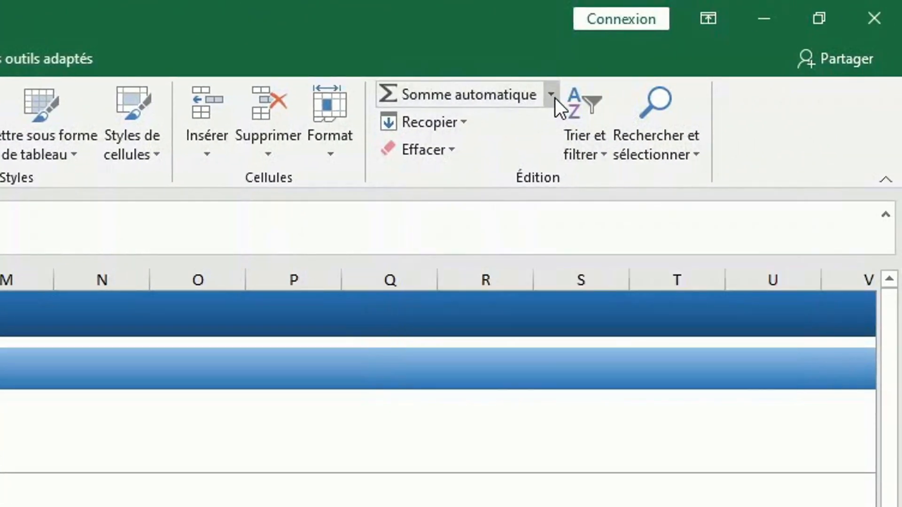
click(554, 96)
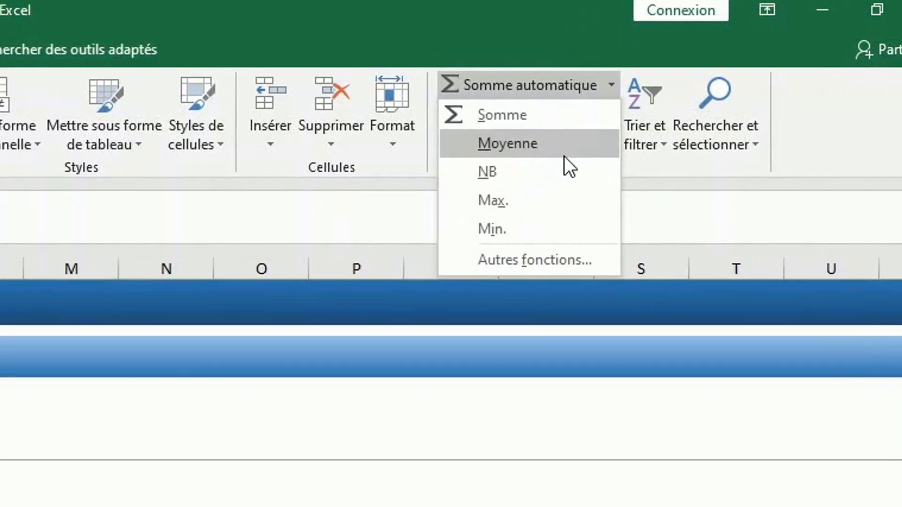
click(565, 155)
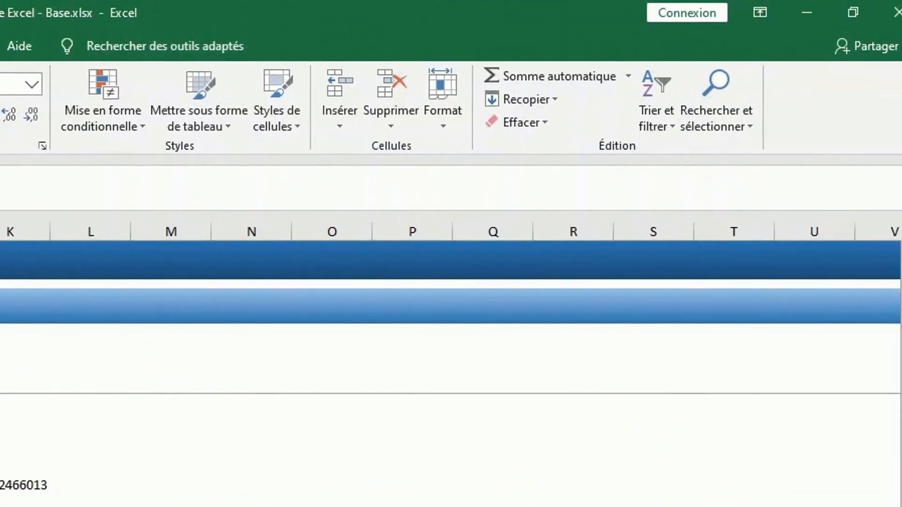
Open the function arguments for the average formula through AutoSum's Autres fonctions option
click(607, 79)
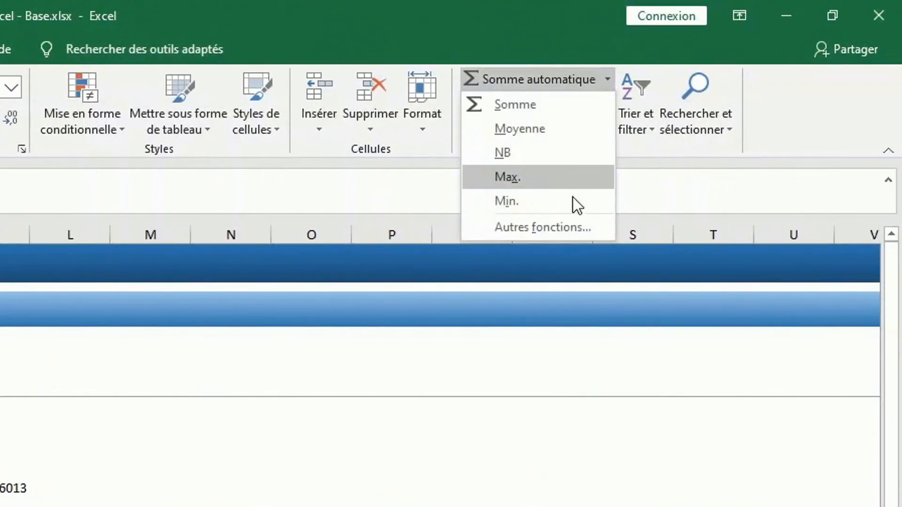
click(571, 227)
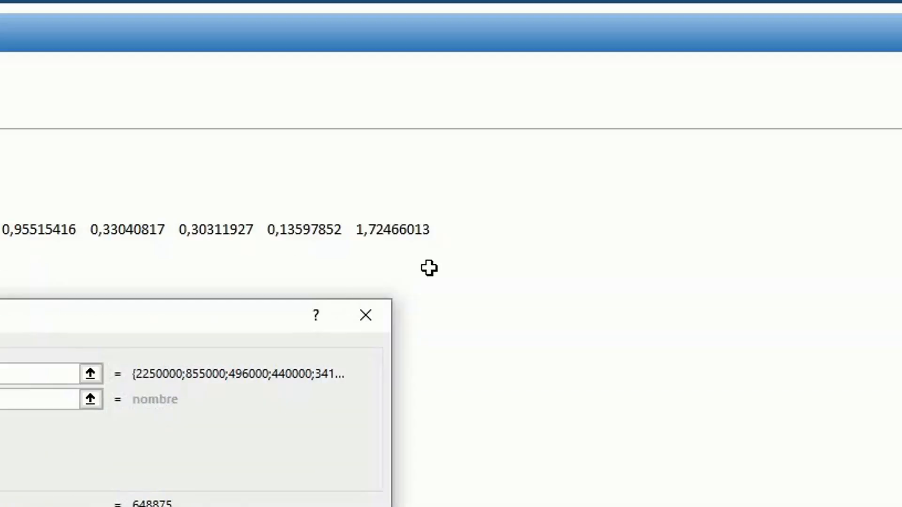